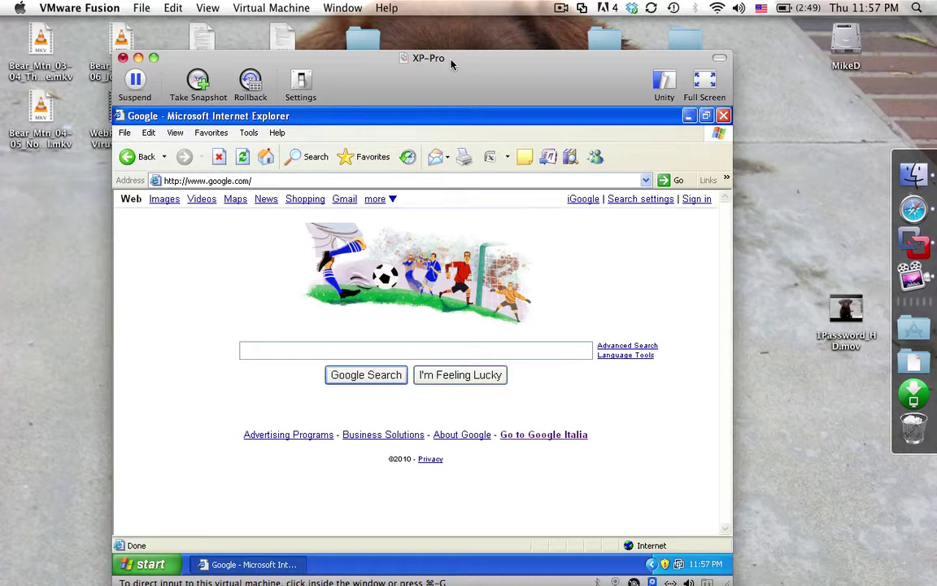
Search Google for 'pidgin' in Internet Explorer
{"action": "type", "text": "pid"}
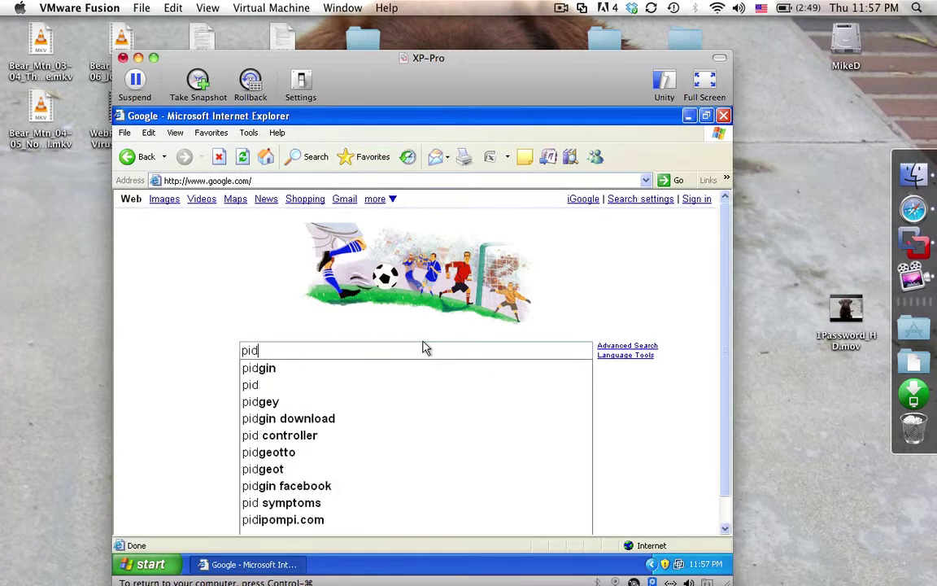
{"action": "type", "text": "gin"}
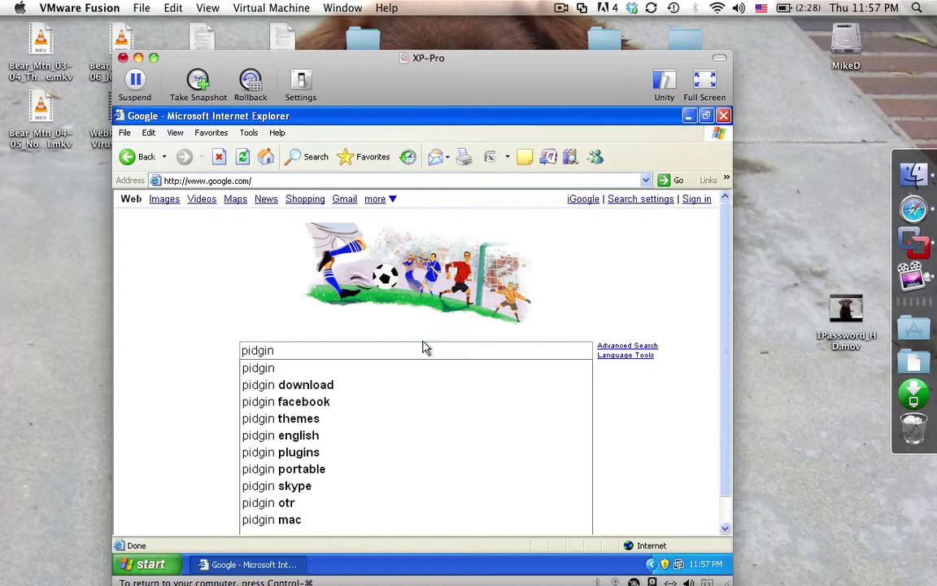
{"action": "key", "text": "Return"}
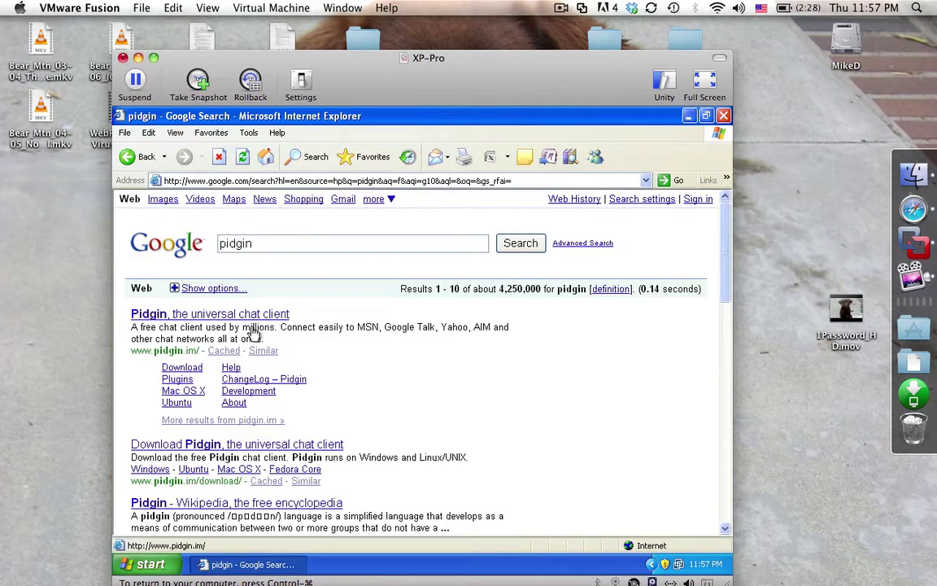
Go to Pidgin's download page and start the Pidgin 2.7.1 for Windows download
{"action": "left_click", "coordinate": [190, 371]}
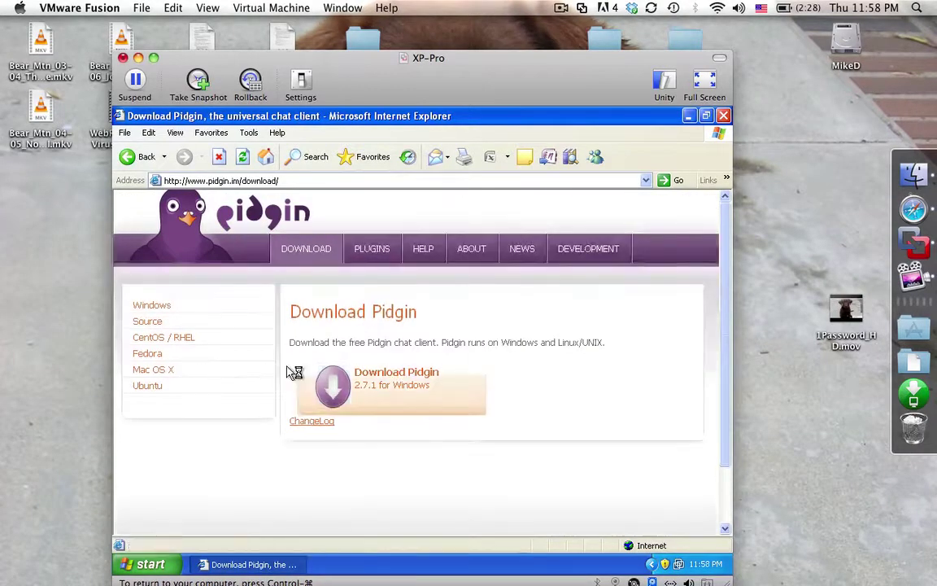
{"action": "left_click", "coordinate": [386, 393]}
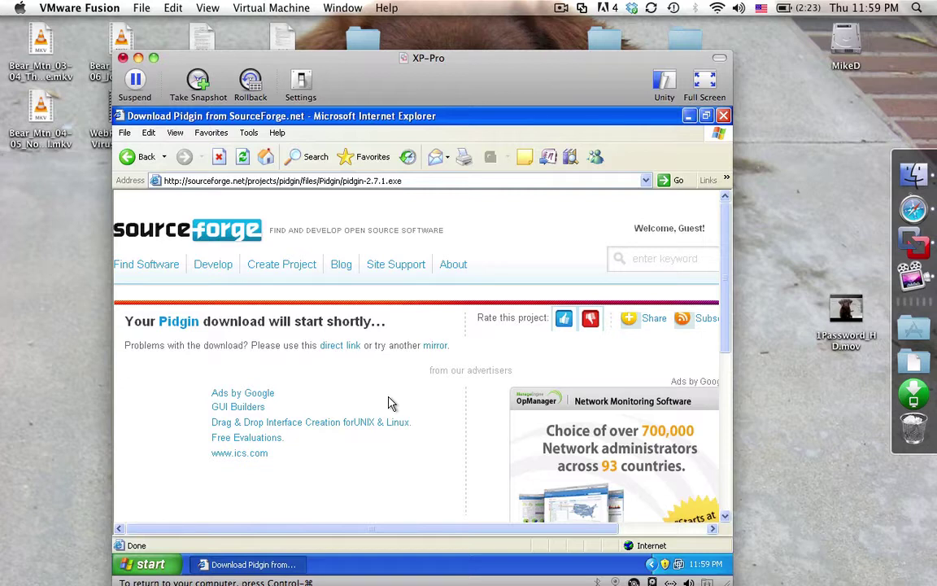
Run pidgin-2.7.1.exe from the direct link, allow it past the security warning, and minimize the browser
{"action": "left_click", "coordinate": [344, 350]}
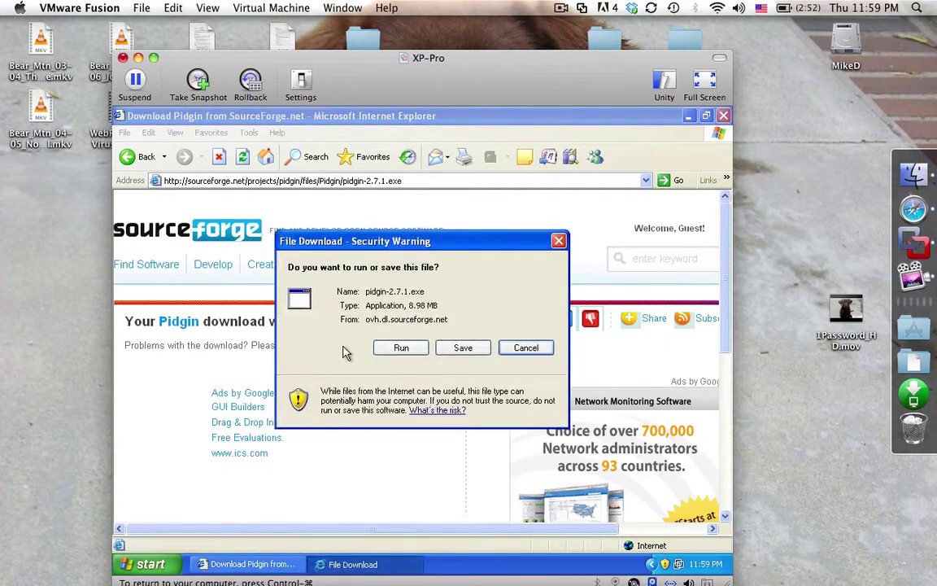
{"action": "left_click", "coordinate": [393, 346]}
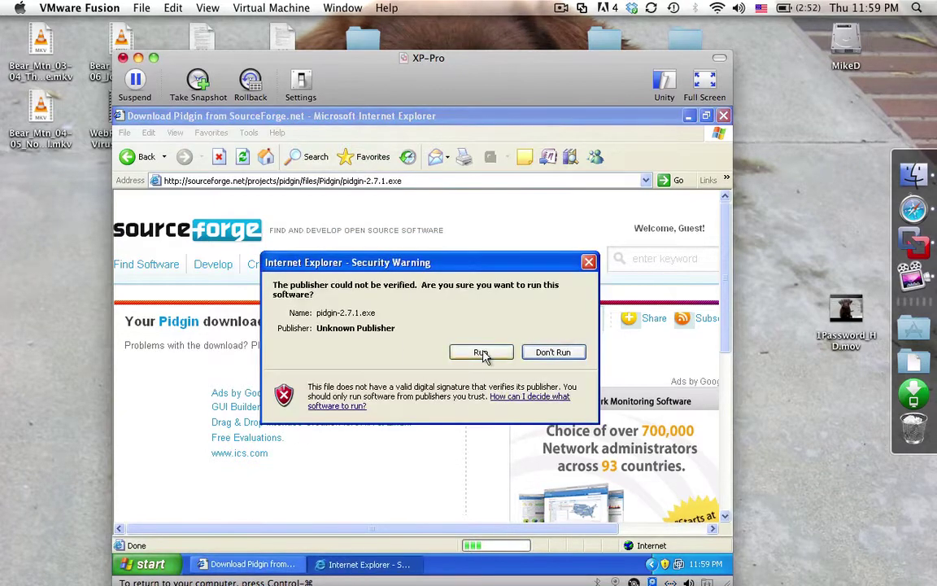
{"action": "left_click", "coordinate": [481, 352]}
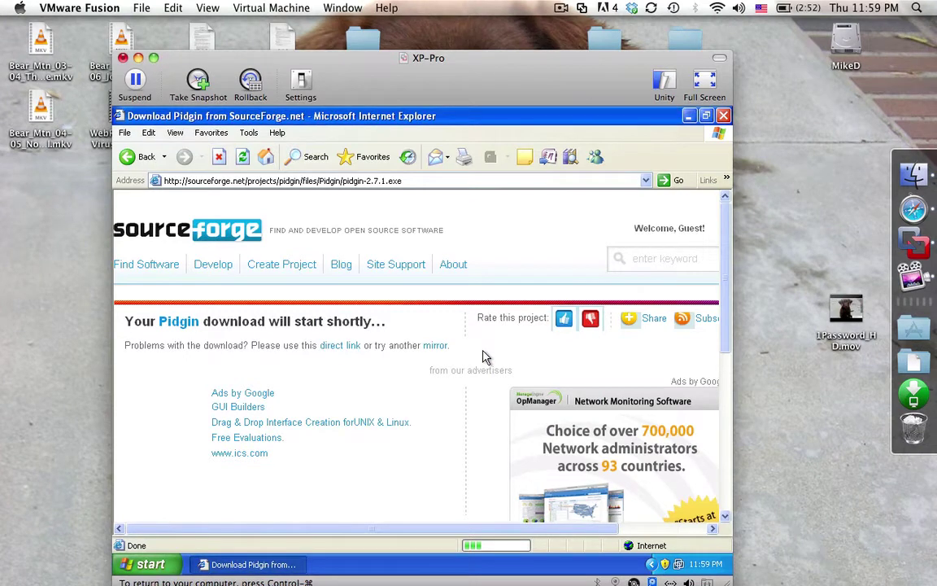
{"action": "left_click", "coordinate": [689, 117]}
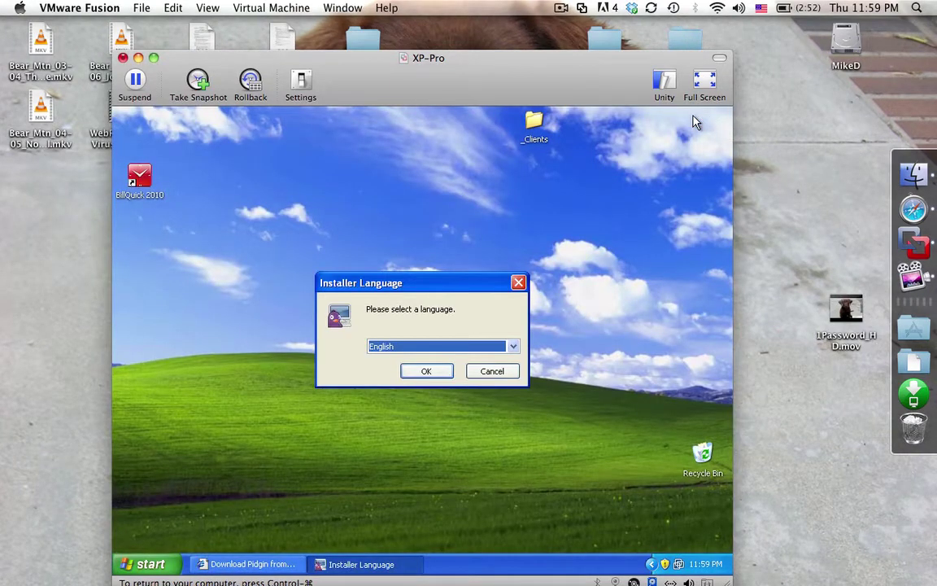
Choose English for the installer, pass the welcome page, and accept the licence
{"action": "left_click", "coordinate": [448, 372]}
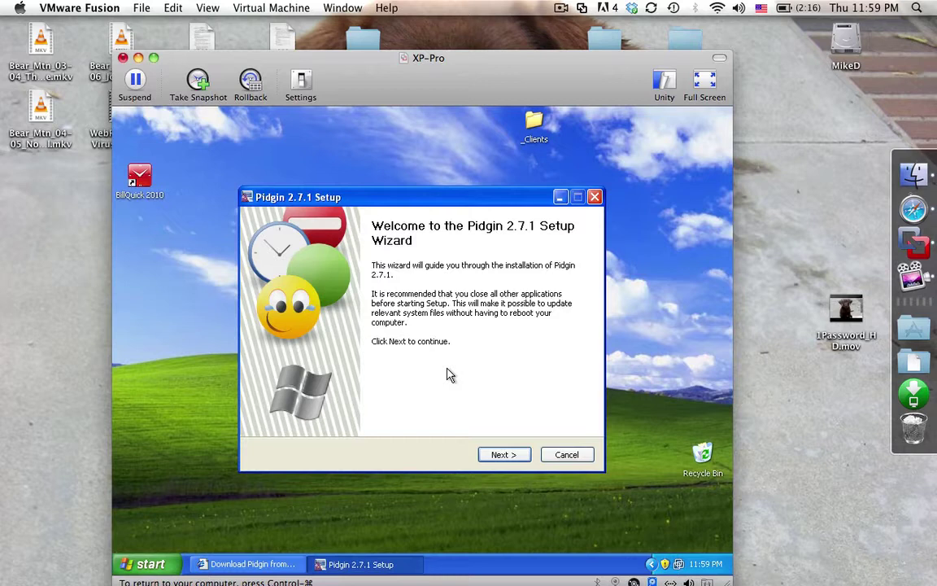
{"action": "left_click", "coordinate": [495, 456]}
{"action": "left_click", "coordinate": [494, 457]}
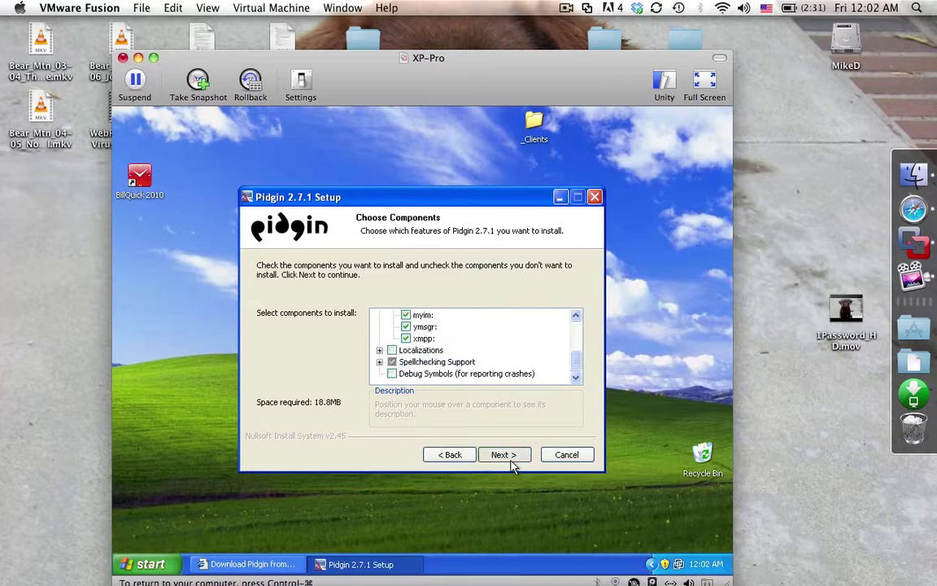
Install Pidgin with default components into C:\Program Files\Pidgin
{"action": "left_click", "coordinate": [511, 457]}
{"action": "left_click", "coordinate": [511, 458]}
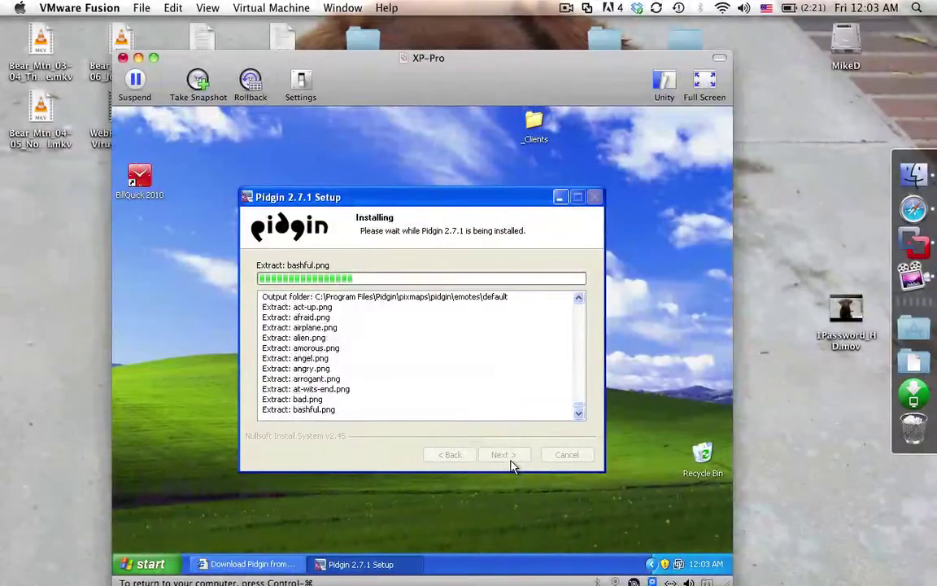
Search Spotlight on the Mac host for 'adium'
{"action": "key", "text": "super+space"}
{"action": "type", "text": "adi"}
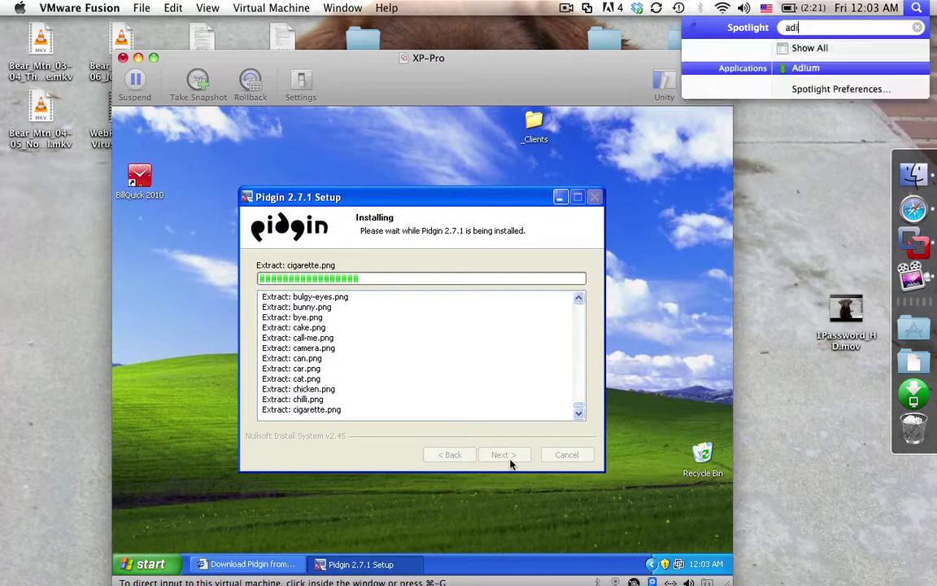
{"action": "type", "text": "um"}
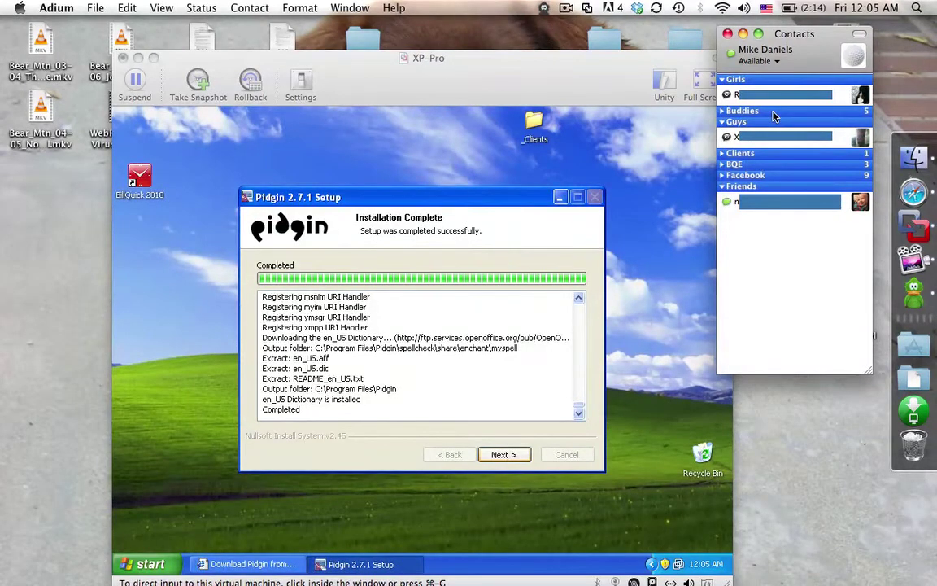
{"action": "mouse_move", "coordinate": [776, 115]}
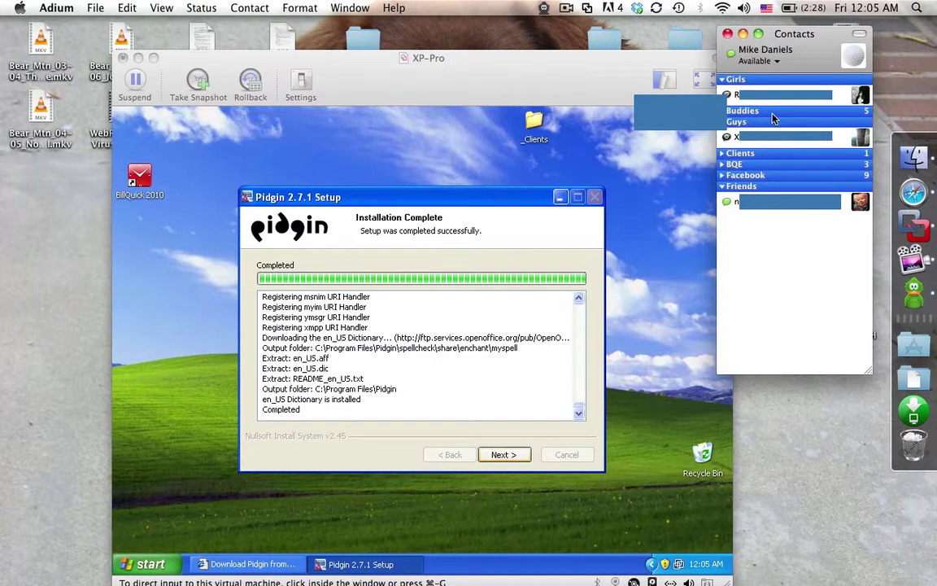
{"action": "left_click_drag", "start_coordinate": [773, 119], "coordinate": [774, 119]}
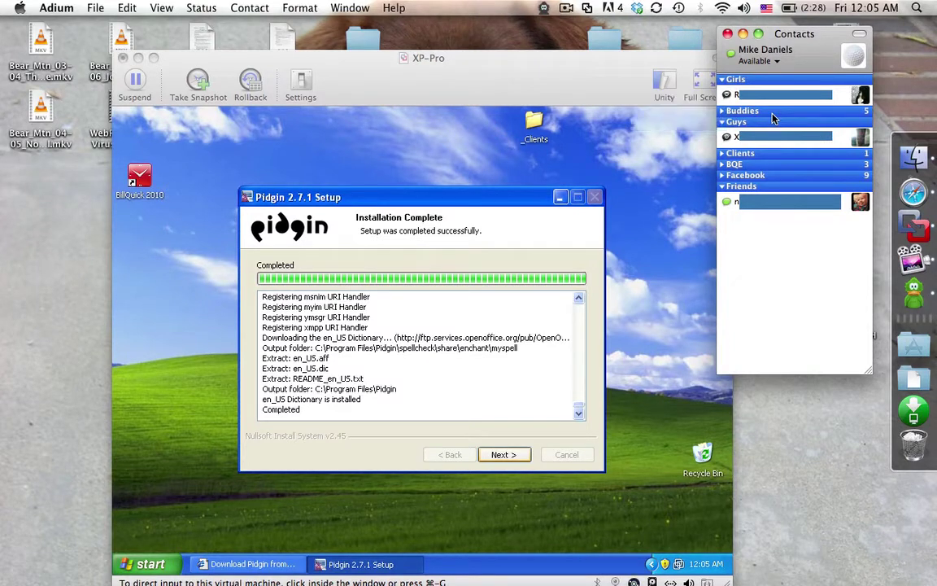
{"action": "left_click", "coordinate": [56, 7]}
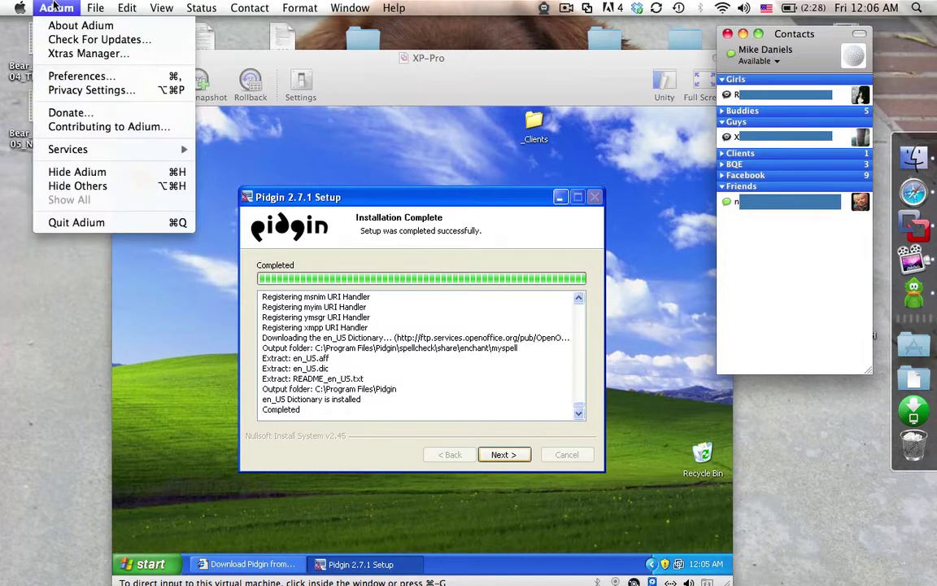
{"action": "left_click", "coordinate": [75, 76]}
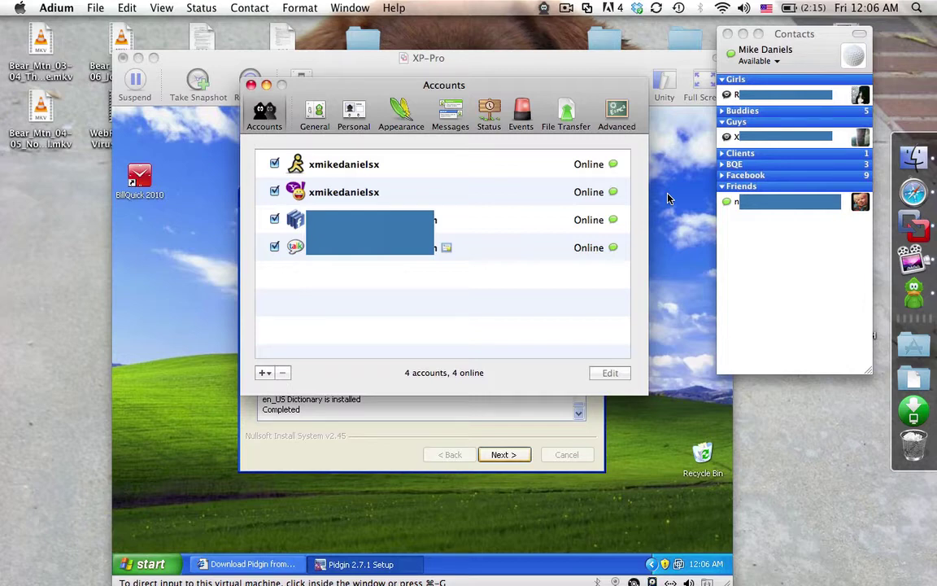
{"action": "left_click", "coordinate": [251, 85]}
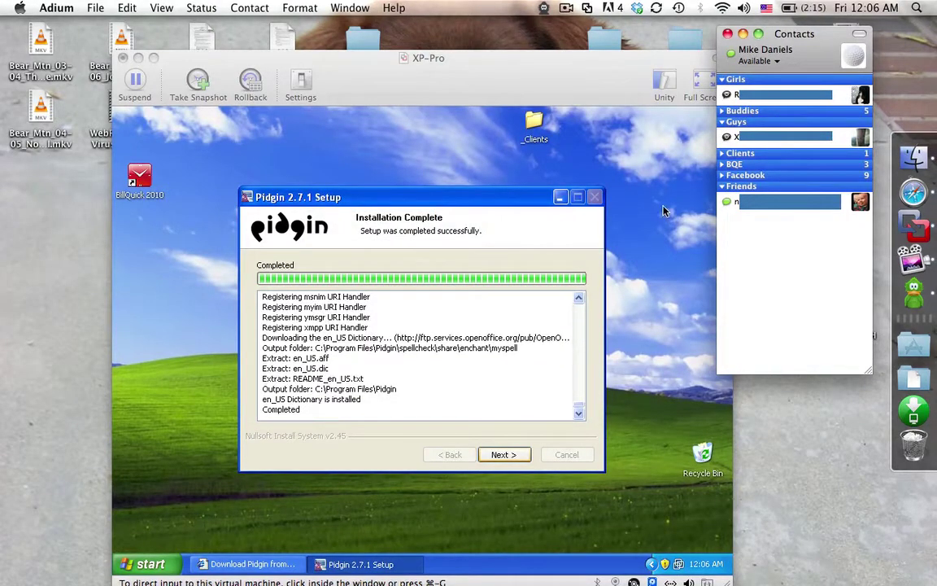
Check Adium's status options and leave the status as Available
{"action": "mouse_move", "coordinate": [754, 212]}
{"action": "left_click", "coordinate": [779, 63]}
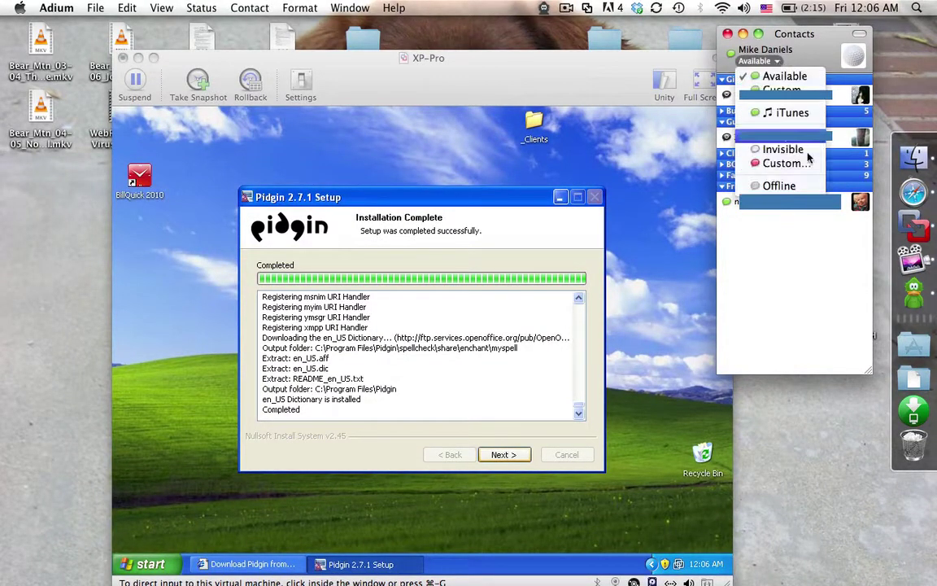
{"action": "left_click", "coordinate": [502, 248]}
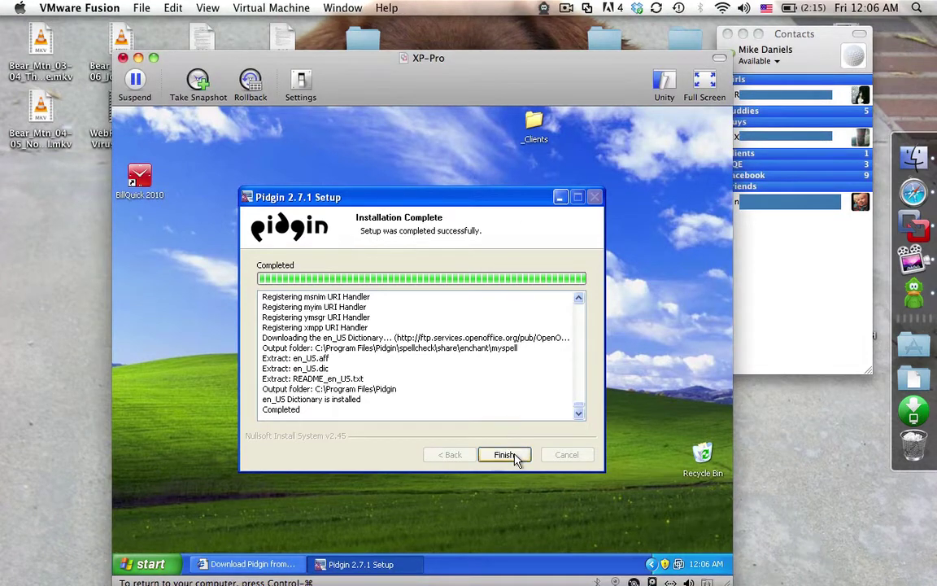
Finish the Pidgin 2.7.1 setup with 'Run Pidgin 2.7.1' left unchecked
{"action": "left_click", "coordinate": [511, 454]}
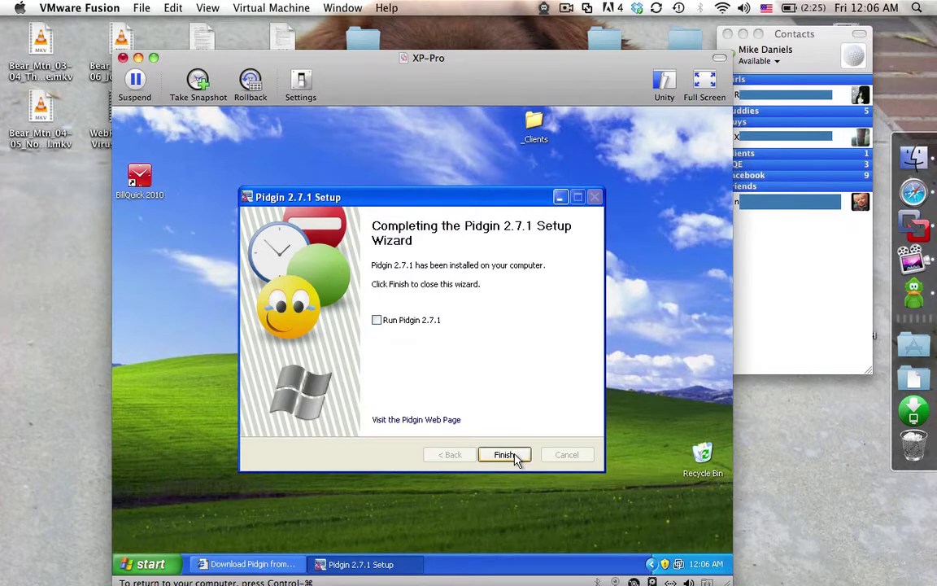
{"action": "left_click", "coordinate": [377, 320]}
{"action": "left_click", "coordinate": [410, 325]}
{"action": "left_click", "coordinate": [492, 460]}
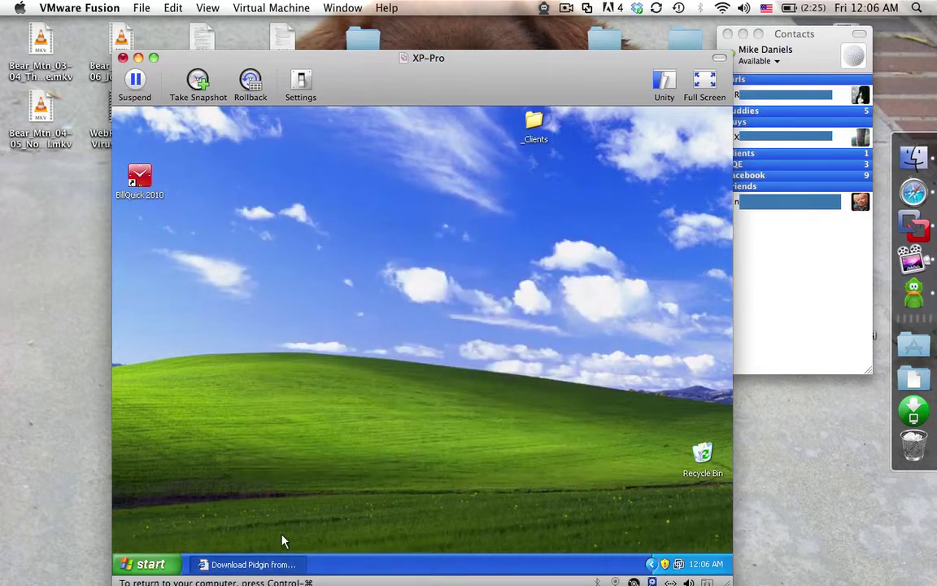
Restore Internet Explorer and load google.com
{"action": "left_click", "coordinate": [275, 564]}
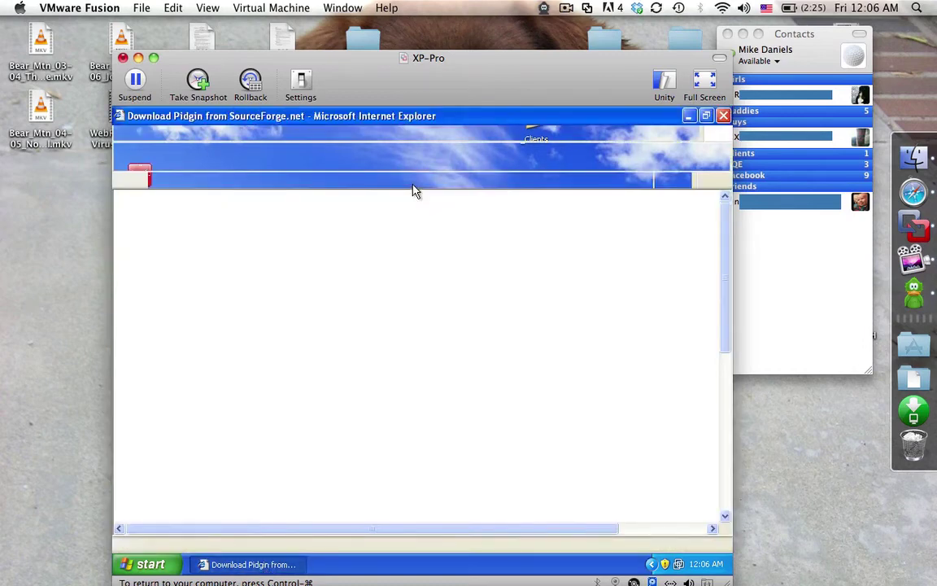
{"action": "left_click", "coordinate": [414, 181]}
{"action": "type", "text": "googl"}
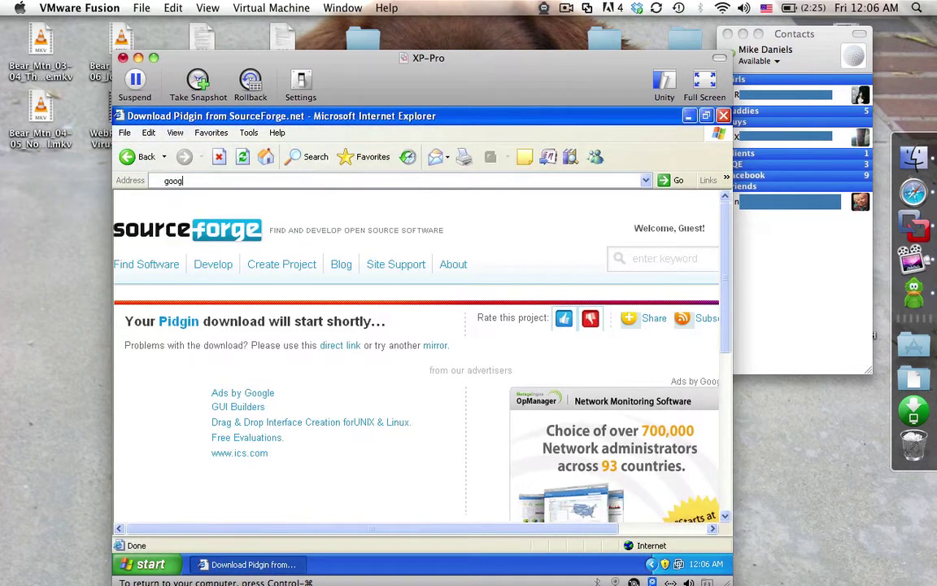
{"action": "type", "text": "e.com"}
{"action": "key", "text": "Return"}
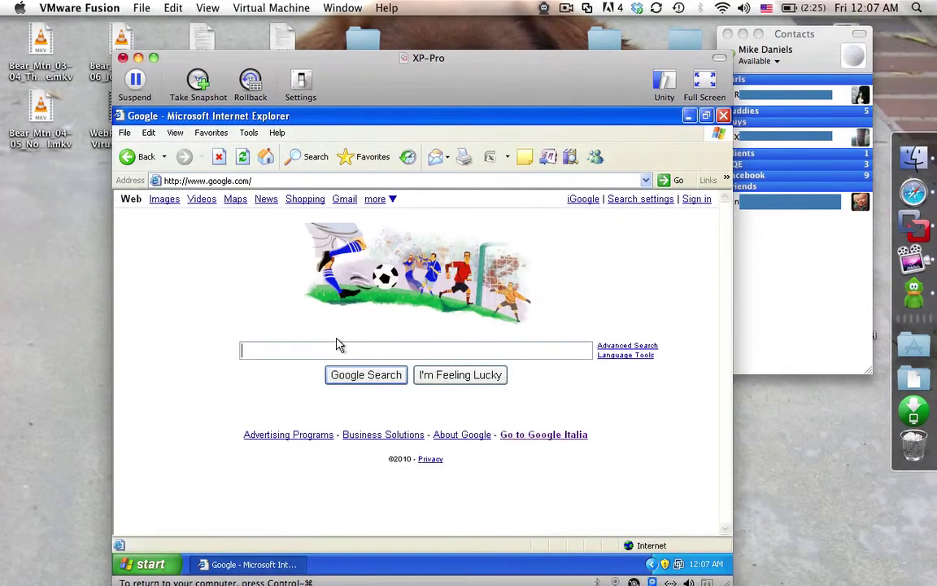
Search 'pidgin facebook' and open the pidgin-facebookchat project page
{"action": "type", "text": "pidgin "}
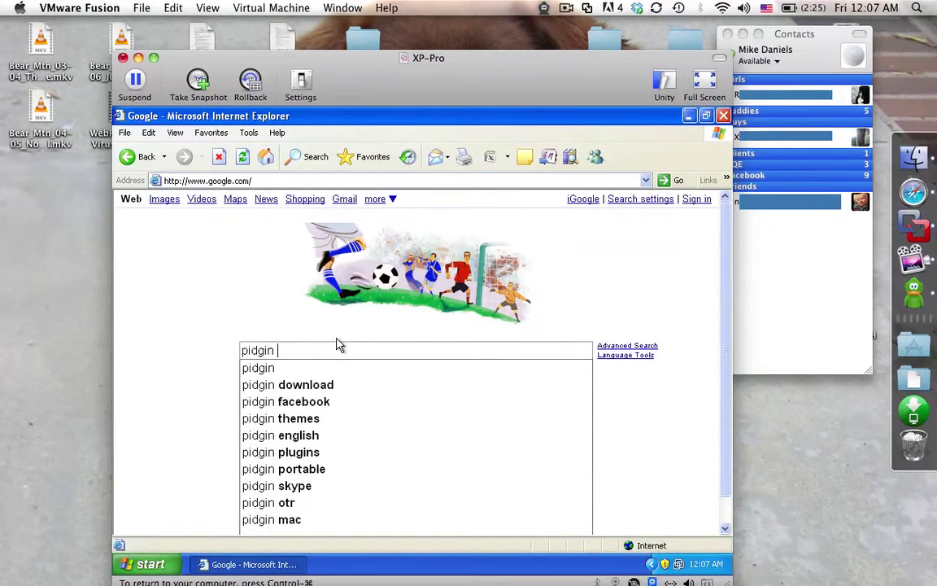
{"action": "type", "text": "facebook"}
{"action": "key", "text": "Return"}
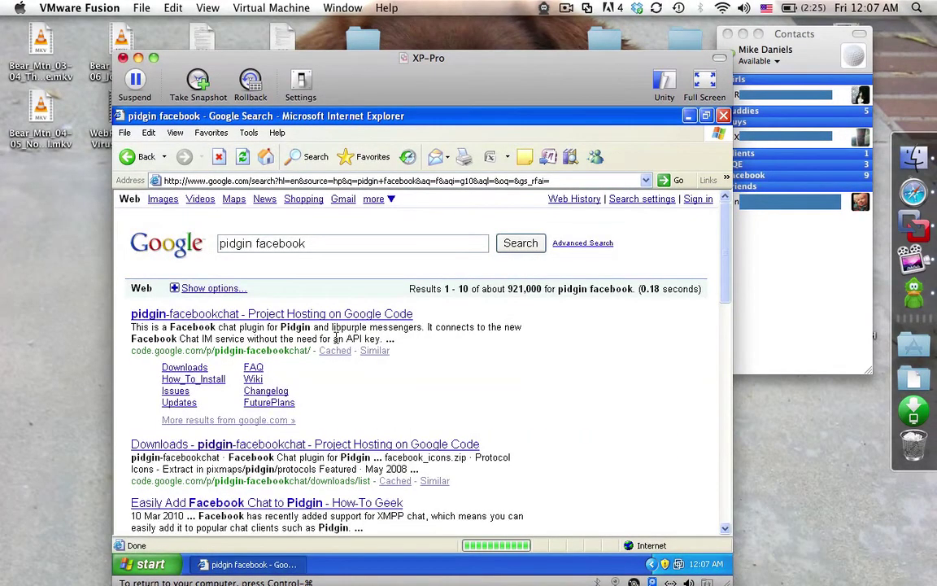
{"action": "left_click", "coordinate": [234, 317]}
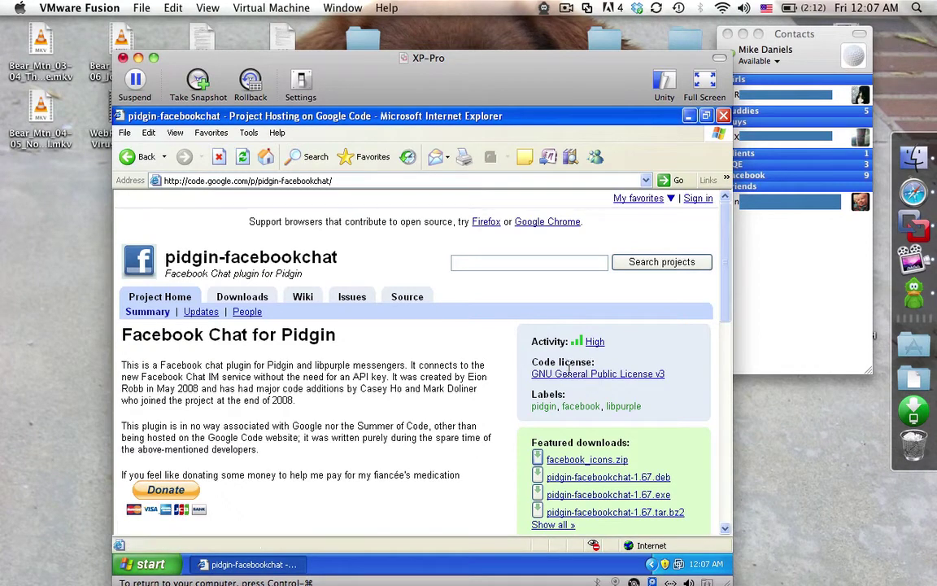
From the project's Downloads page, download the Windows installer pidgin-facebookchat-1.67.exe
{"action": "left_click", "coordinate": [579, 460]}
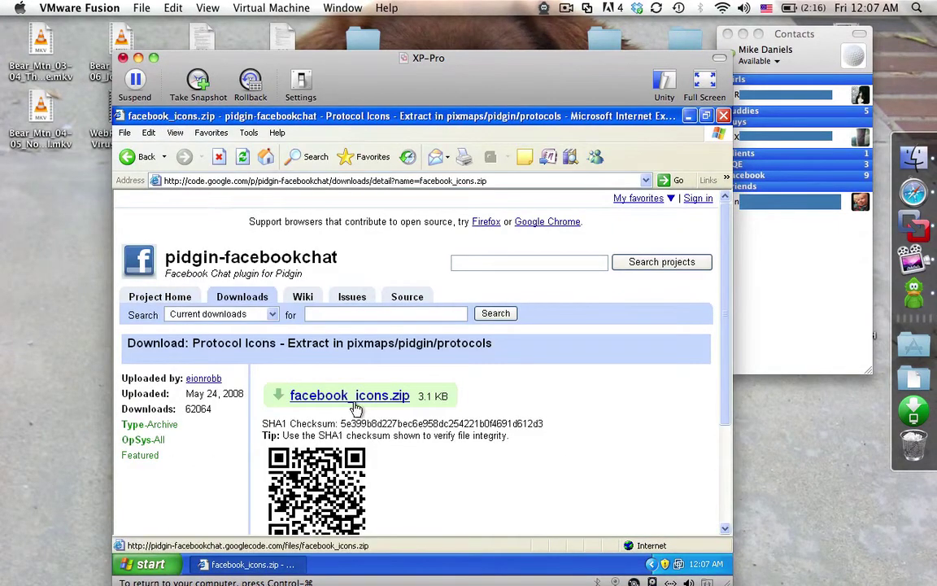
{"action": "left_click", "coordinate": [258, 298]}
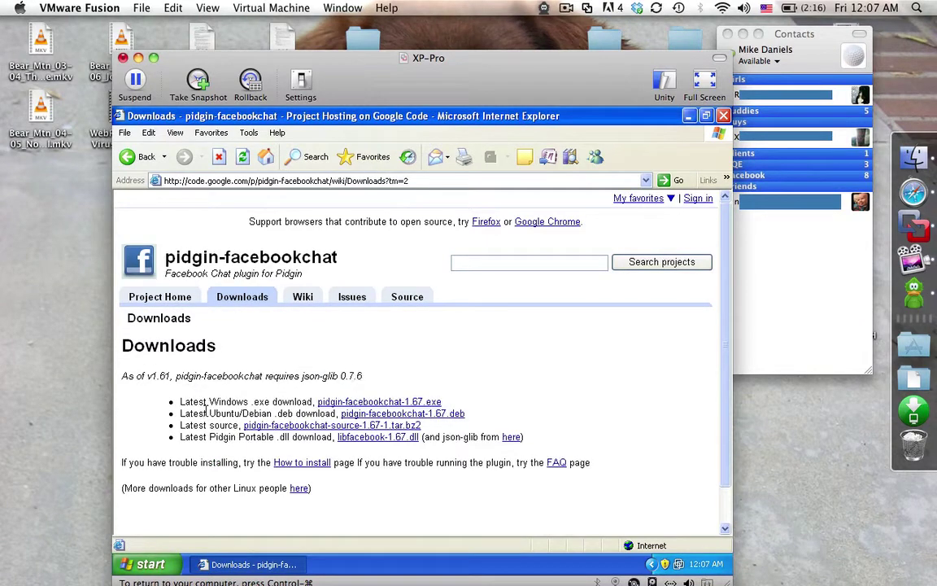
{"action": "left_click_drag", "start_coordinate": [179, 414], "coordinate": [275, 413]}
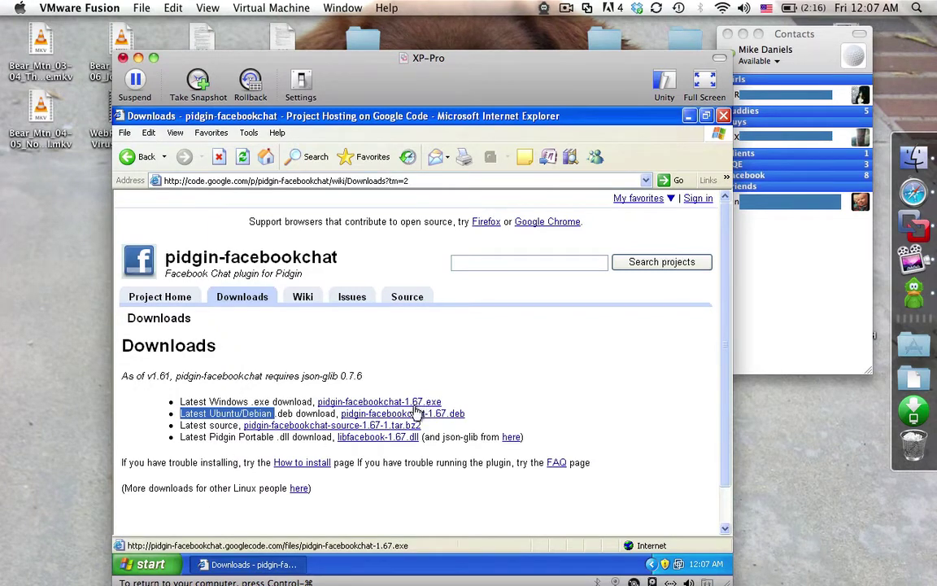
{"action": "left_click", "coordinate": [418, 402]}
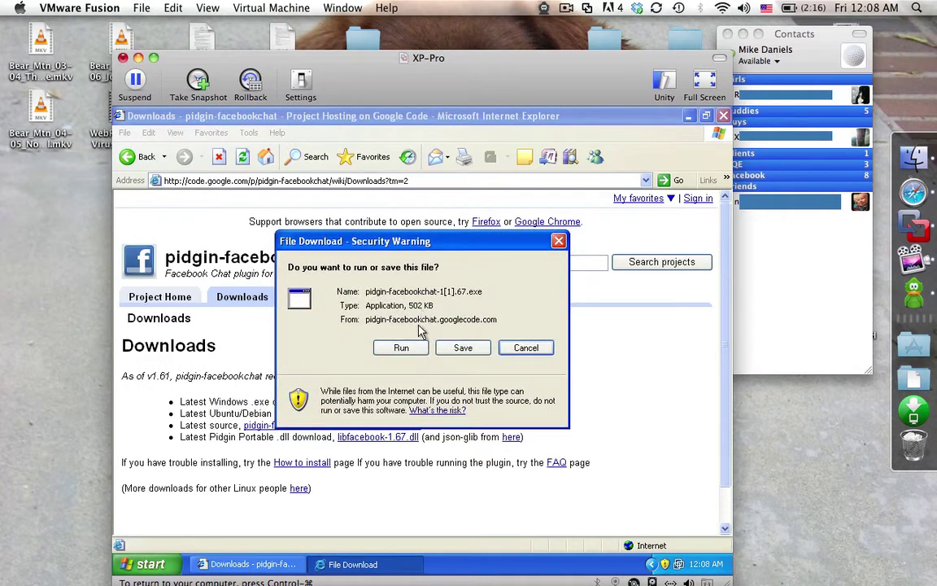
Run the pidgin-facebookchat 1.67 installer despite the warning and complete its setup wizard through Finish
{"action": "left_click", "coordinate": [411, 349]}
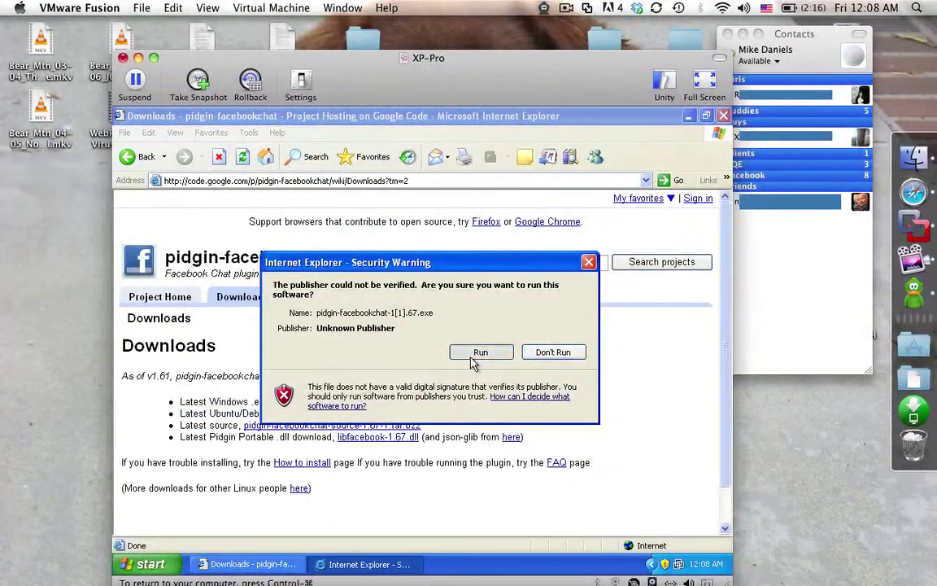
{"action": "left_click", "coordinate": [472, 356]}
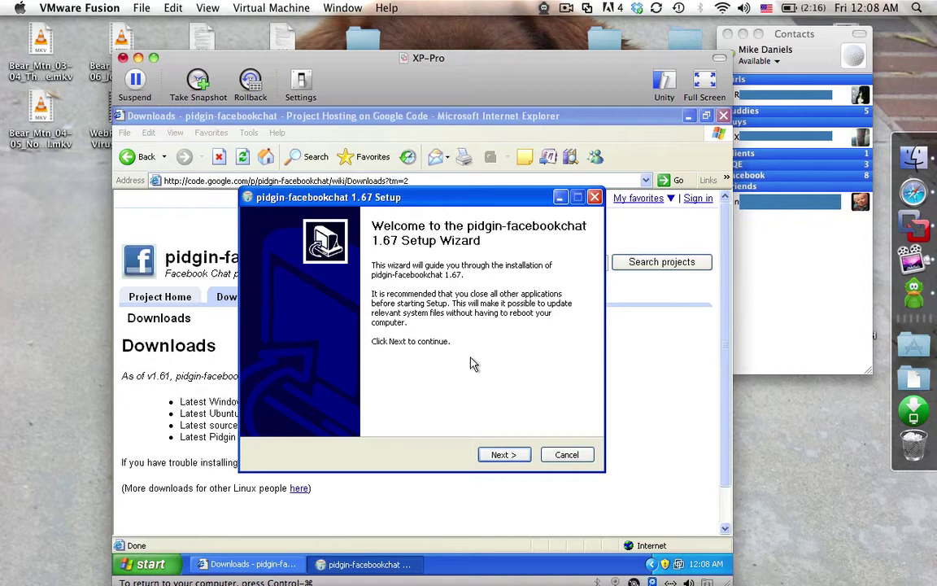
{"action": "left_click", "coordinate": [505, 455]}
{"action": "left_click", "coordinate": [505, 454]}
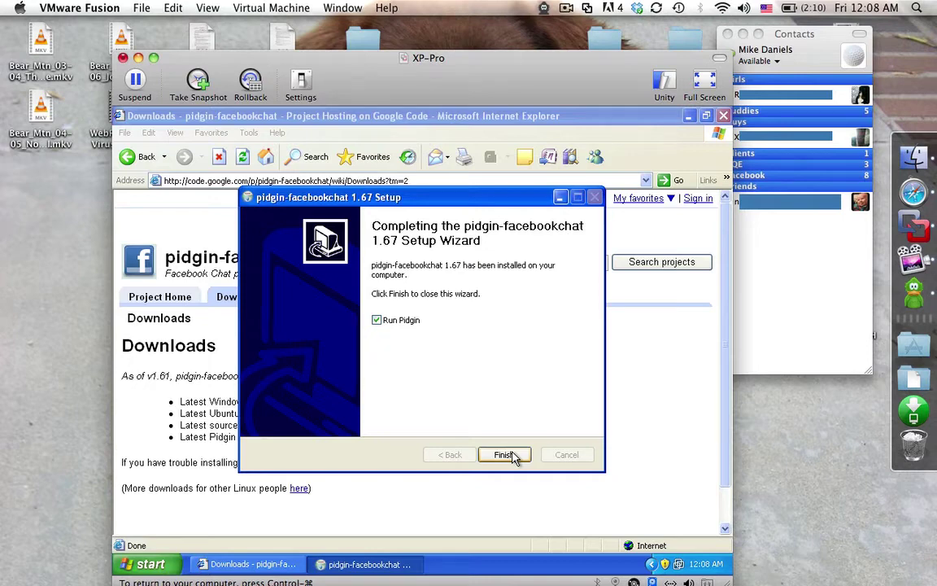
{"action": "left_click", "coordinate": [513, 456]}
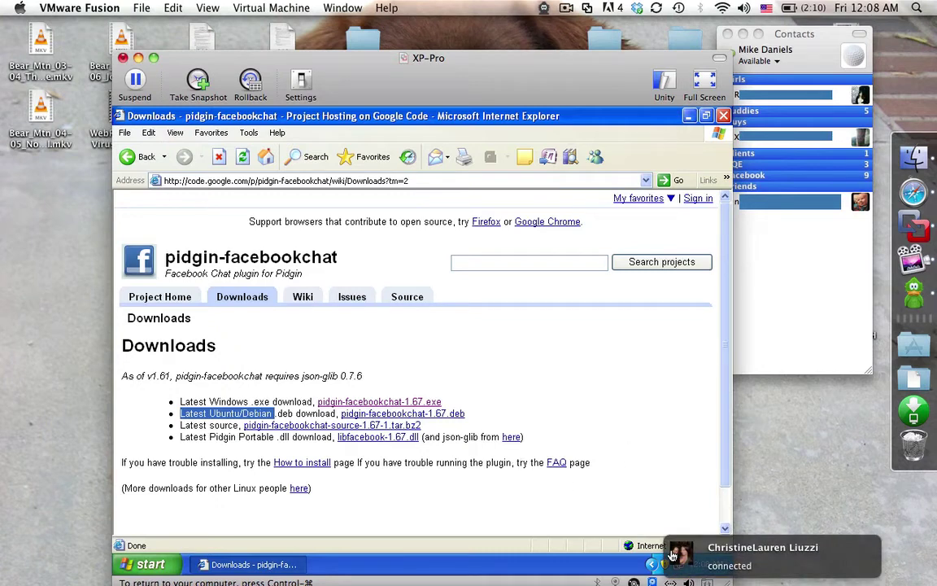
Minimise Internet Explorer and start a new account in Pidgin's Accounts window
{"action": "left_click", "coordinate": [650, 566]}
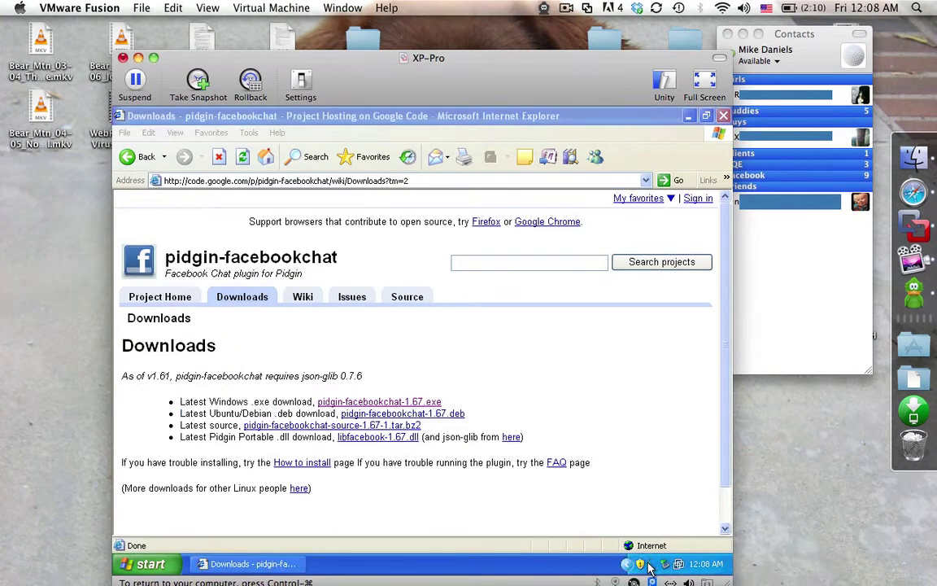
{"action": "left_click", "coordinate": [691, 118]}
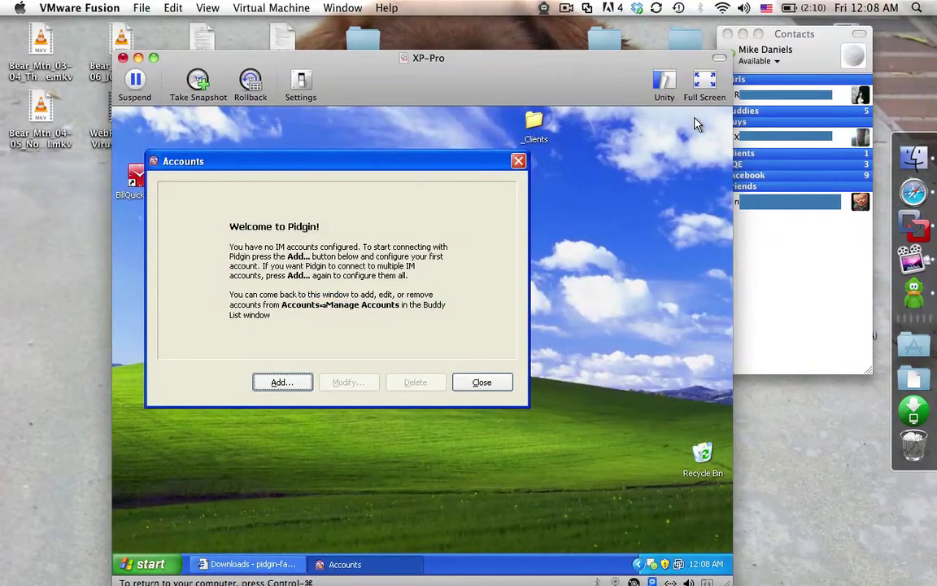
{"action": "left_click", "coordinate": [276, 388]}
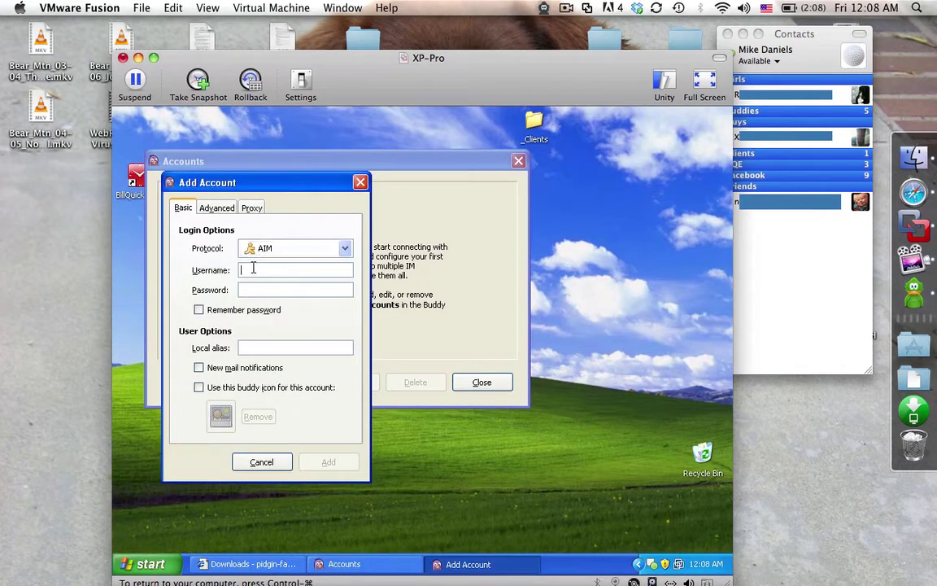
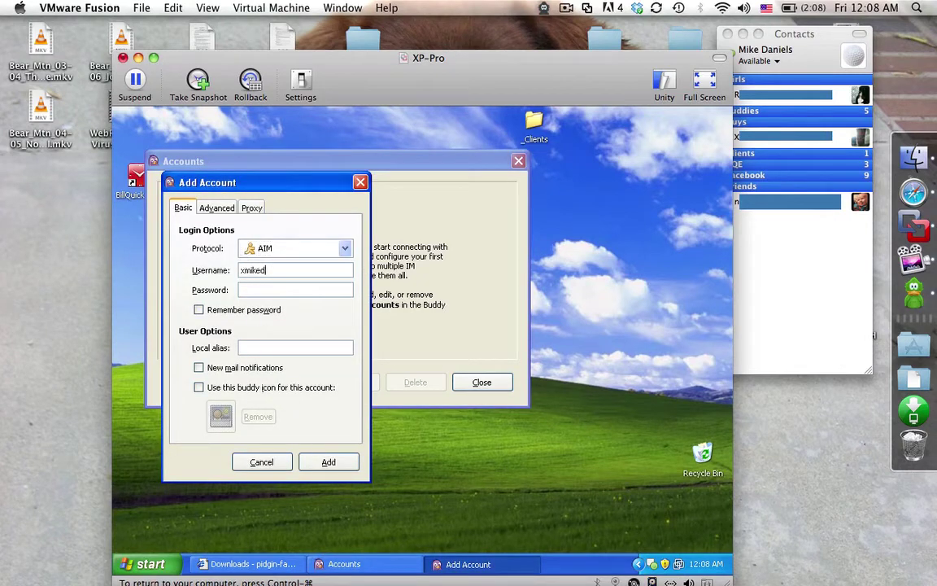
Enter the AIM screen name as Username and the account password, correcting a mistyped password
{"action": "key", "text": "Tab"}
{"action": "type", "text": "****"}
{"action": "key", "text": "BackSpace"}
{"action": "key", "text": "BackSpace"}
{"action": "key", "text": "BackSpace"}
{"action": "key", "text": "BackSpace"}
{"action": "type", "text": "*********"}
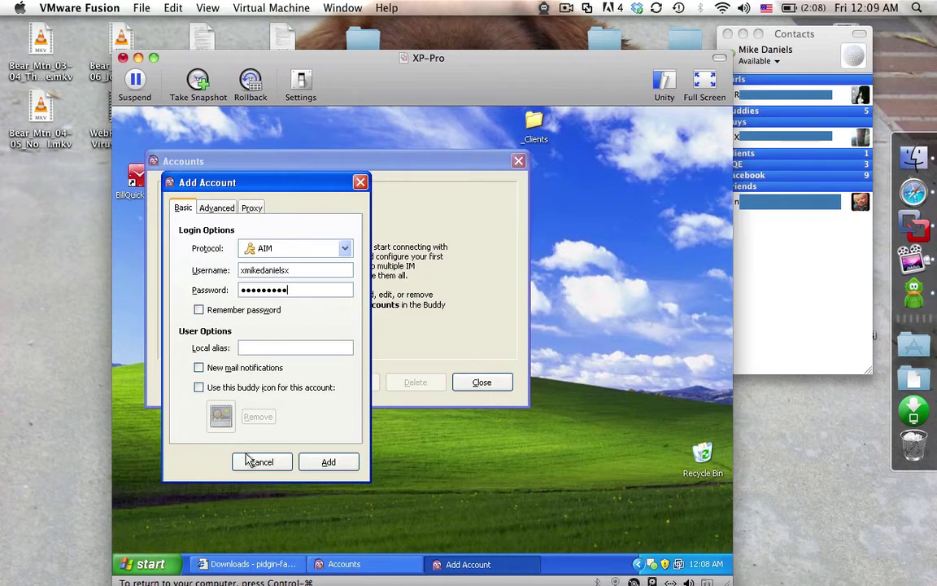
Add the AIM account, enable it, and submit its password at the sign-in prompt
{"action": "left_click", "coordinate": [313, 463]}
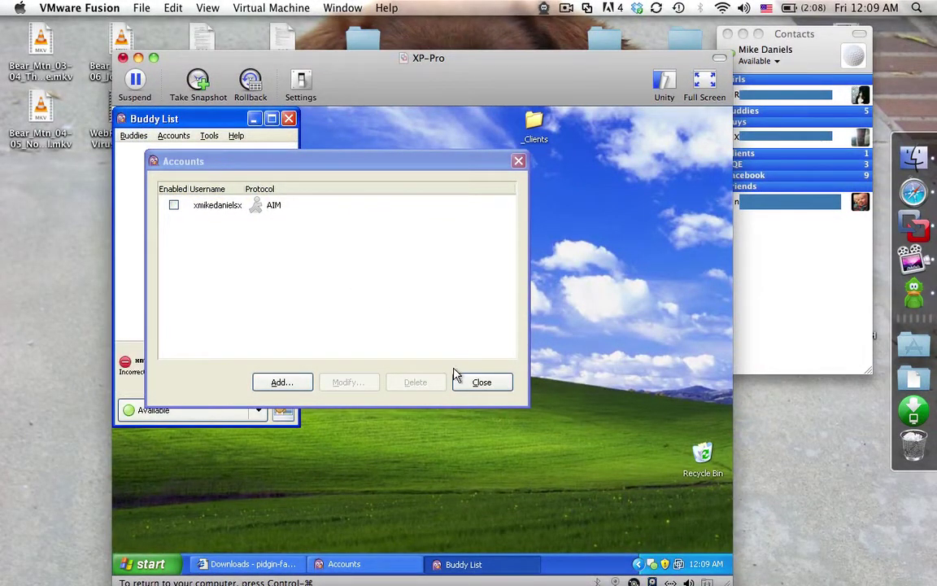
{"action": "left_click", "coordinate": [174, 206]}
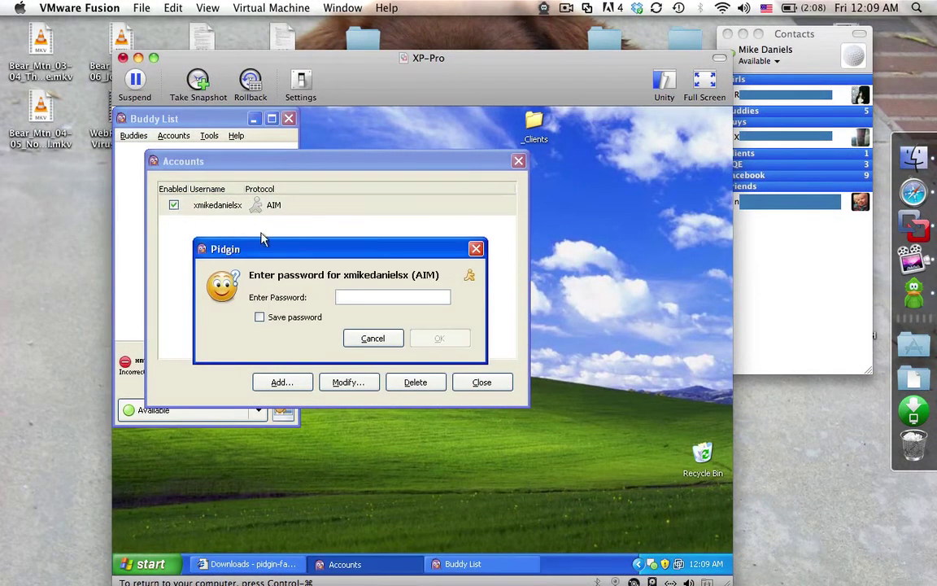
{"action": "type", "text": "password"}
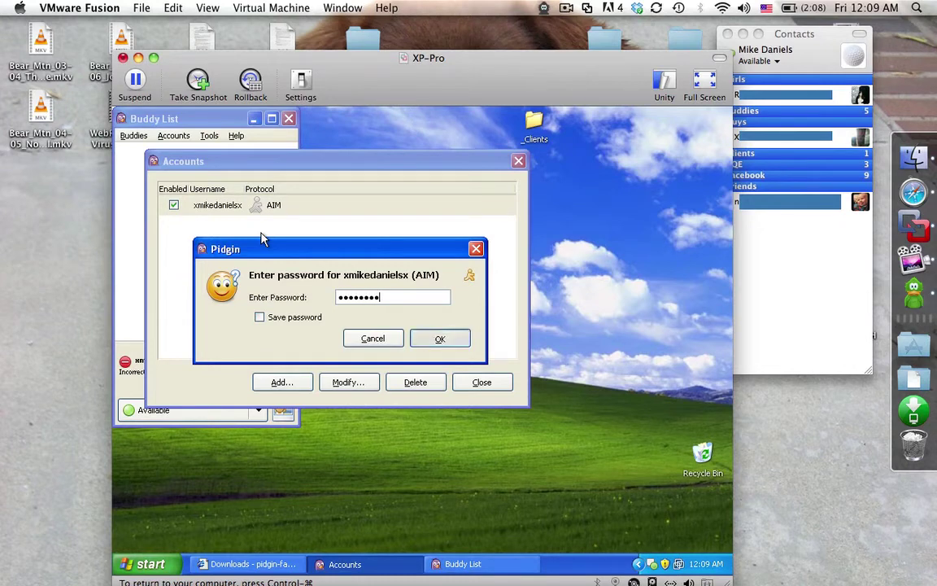
{"action": "key", "text": "Return"}
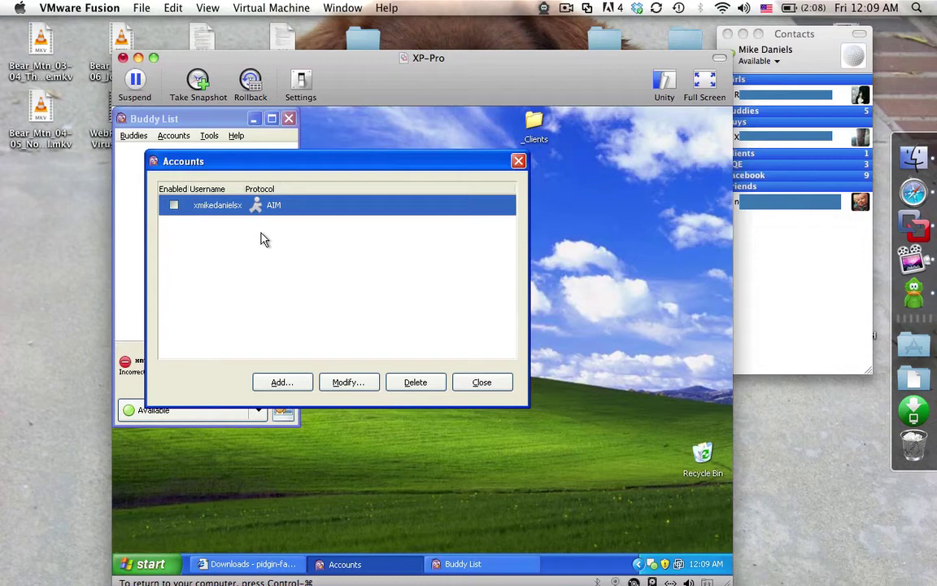
Re-enable the account and re-enter the password until it connects, then move the Accounts window right
{"action": "left_click", "coordinate": [174, 206]}
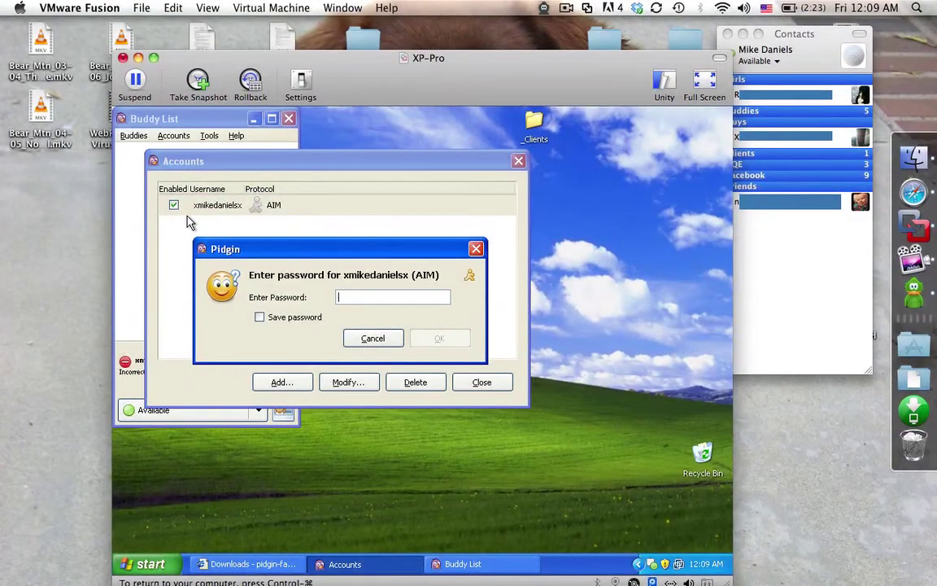
{"action": "type", "text": "••••••••••"}
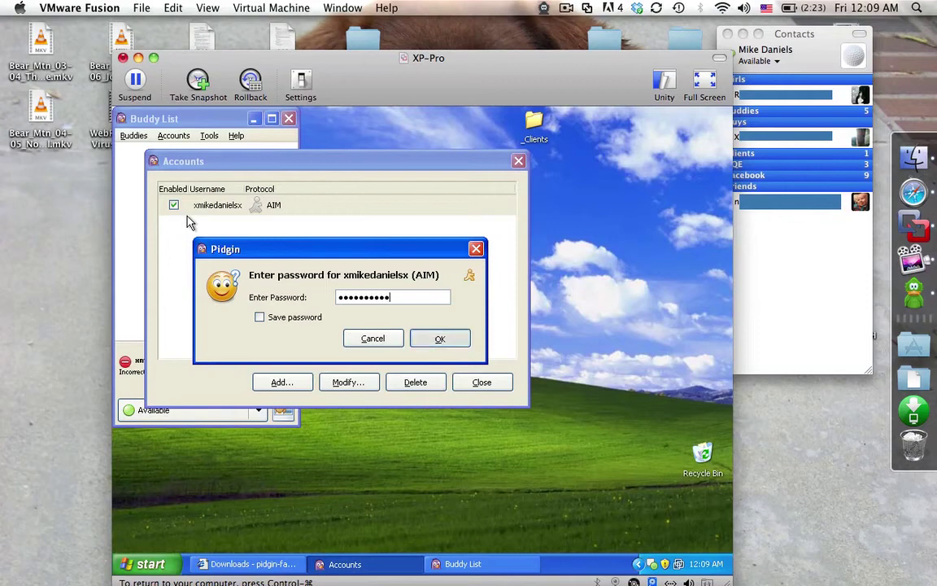
{"action": "key", "text": "Return"}
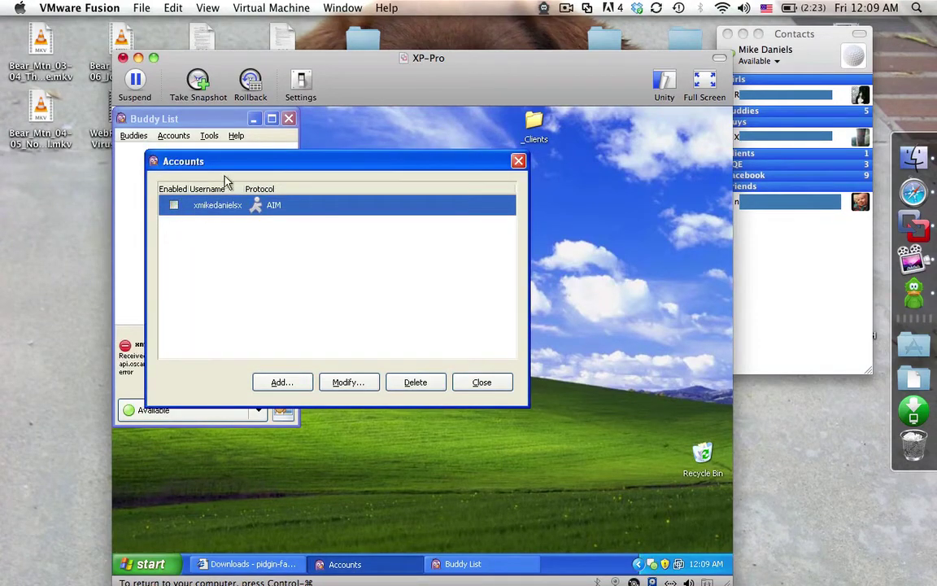
{"action": "left_click", "coordinate": [175, 205]}
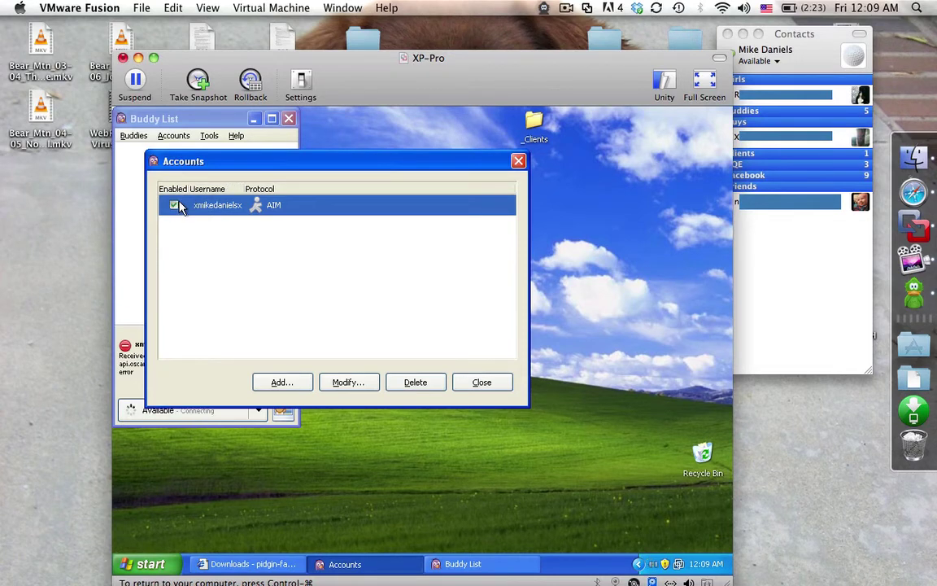
{"action": "left_click_drag", "start_coordinate": [217, 162], "coordinate": [465, 163]}
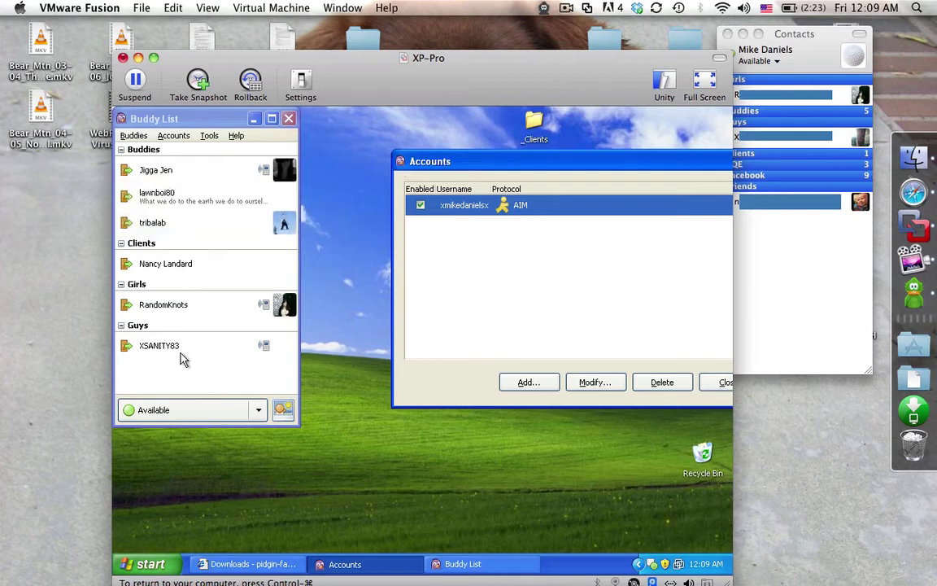
Open a second Add Account form and confirm Facebook is among the protocols, keeping AIM selected
{"action": "mouse_move", "coordinate": [183, 358]}
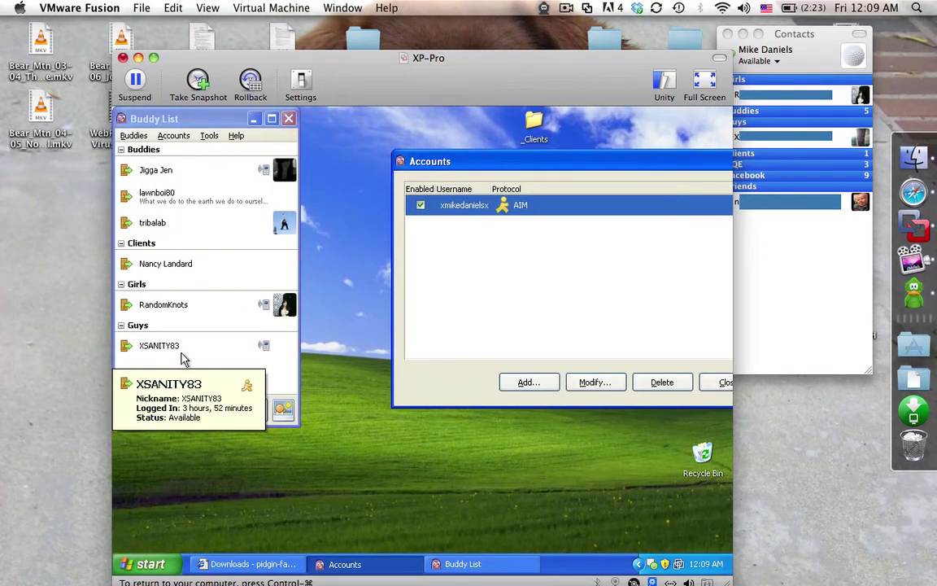
{"action": "left_click", "coordinate": [530, 382]}
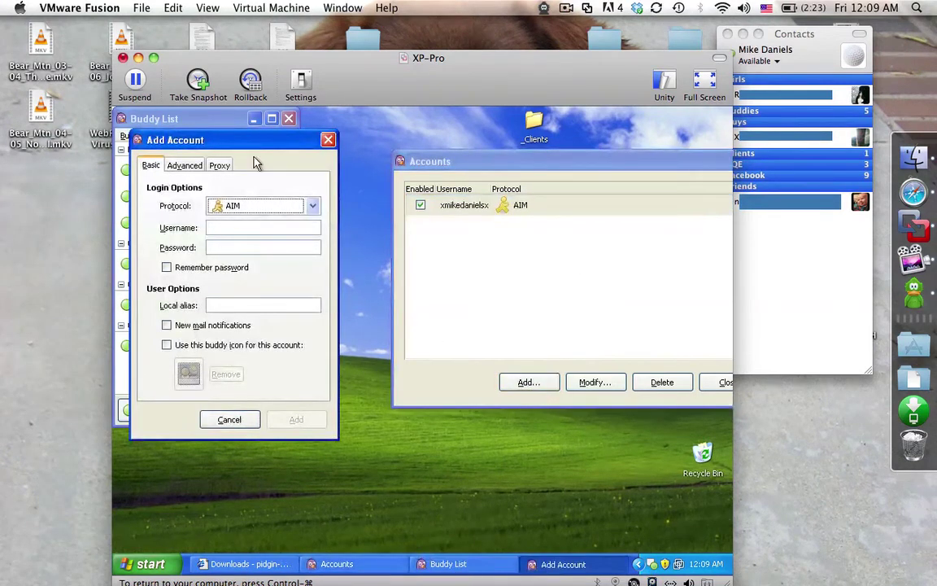
{"action": "left_click", "coordinate": [313, 206]}
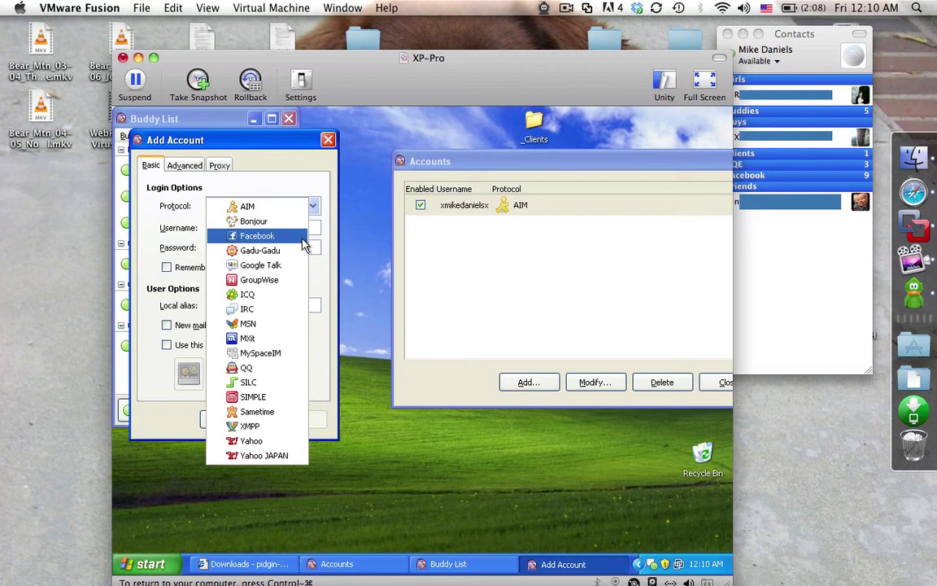
{"action": "left_click", "coordinate": [317, 205]}
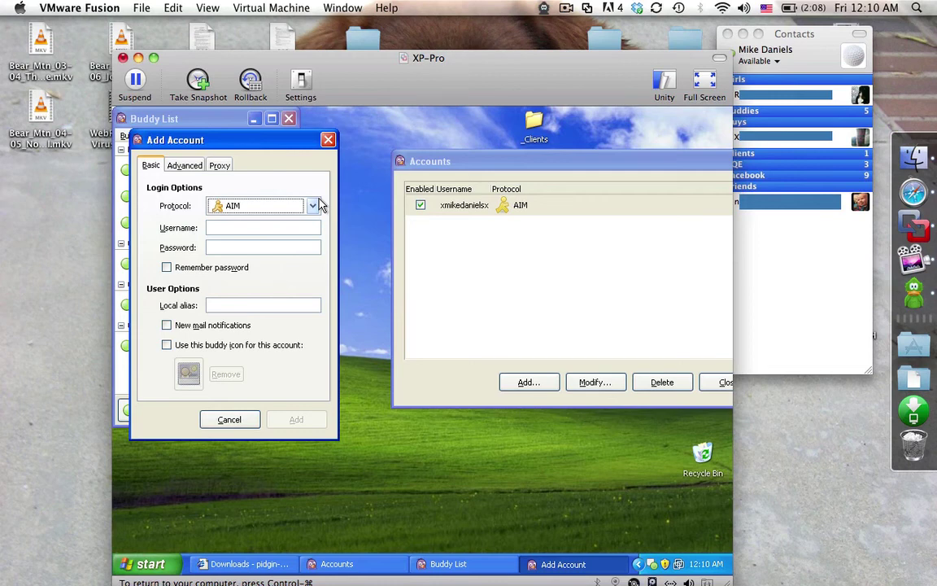
Cancel the blank Add Account dialog and close the Pidgin Accounts window
{"action": "left_click", "coordinate": [328, 140]}
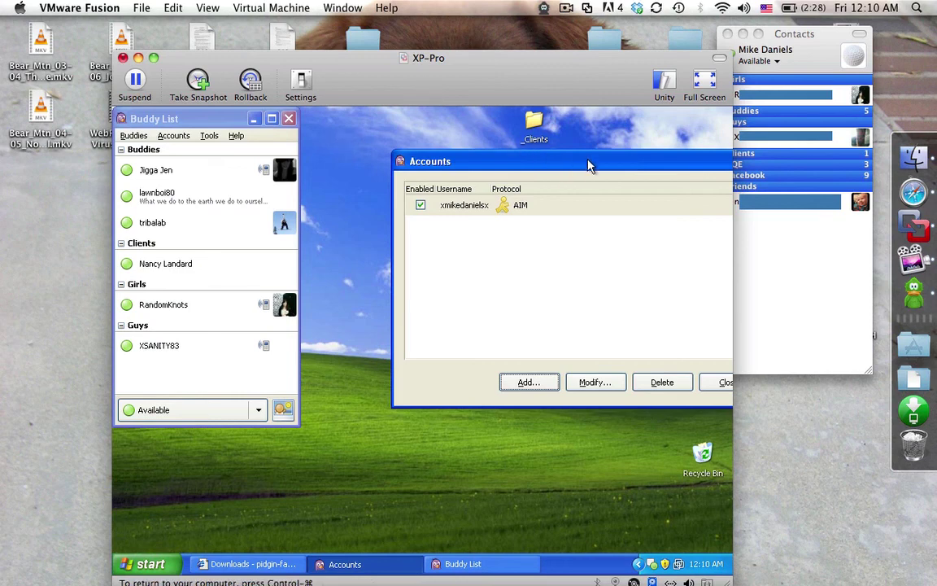
{"action": "left_click_drag", "start_coordinate": [576, 165], "coordinate": [457, 153]}
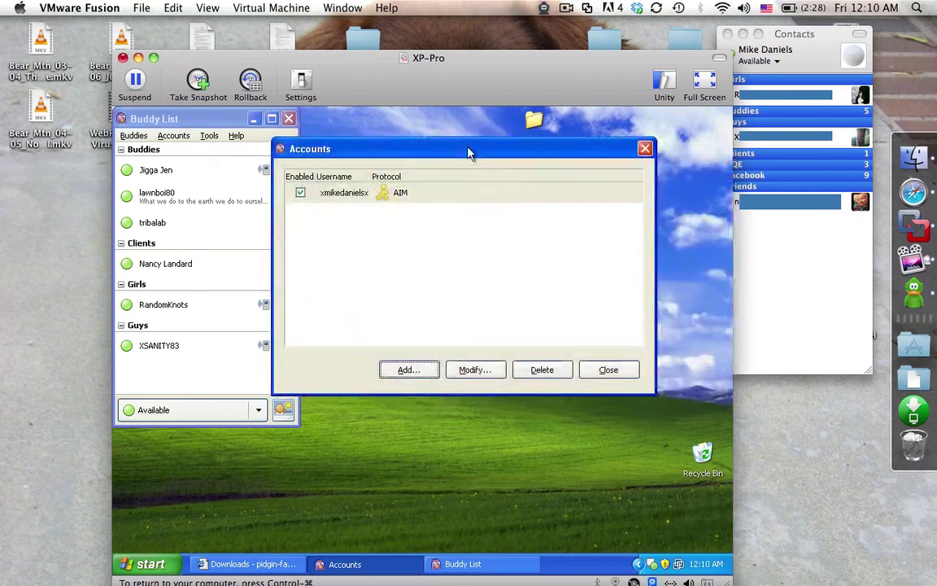
{"action": "left_click", "coordinate": [646, 149]}
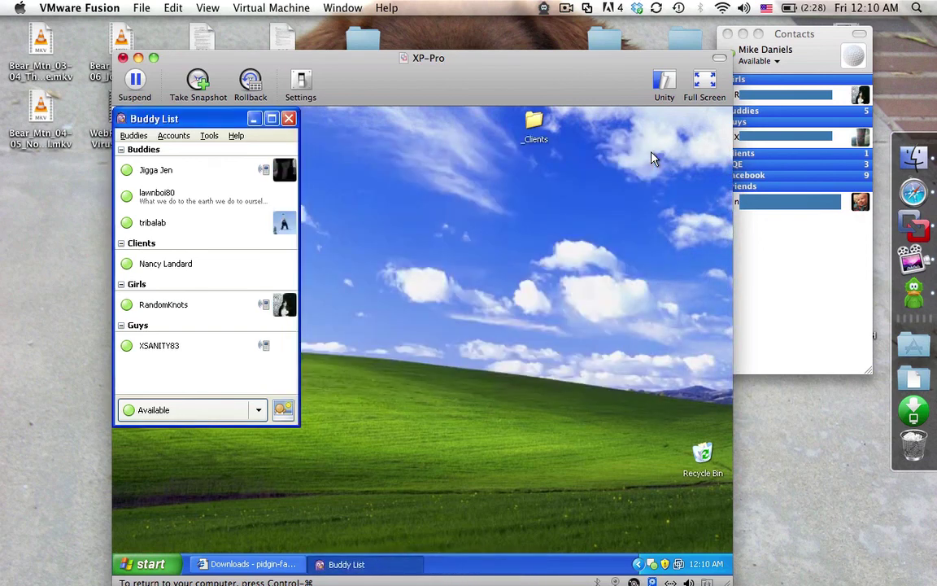